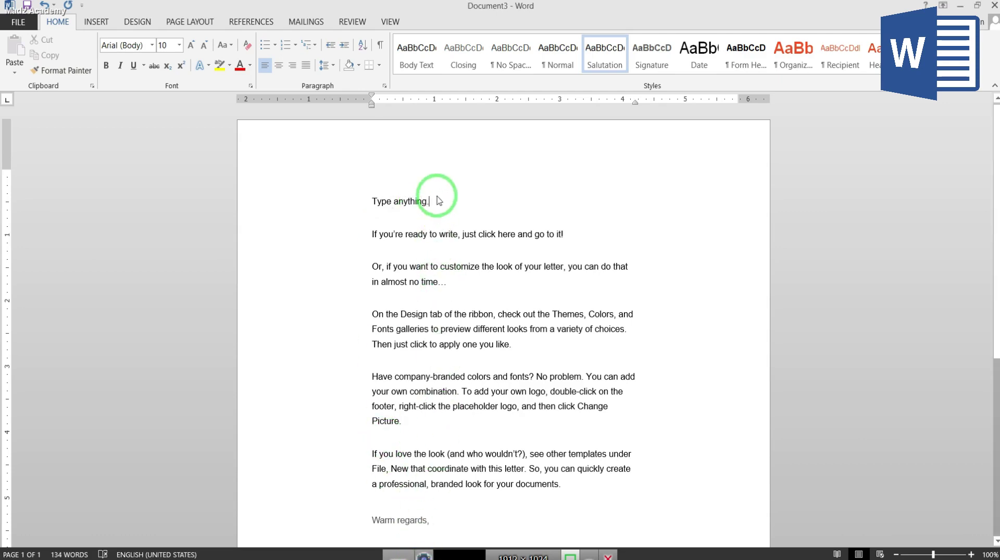
# Step: Add the word "type" after "Type anything" in the first line, and erase its last letters
pyautogui.write('typr')
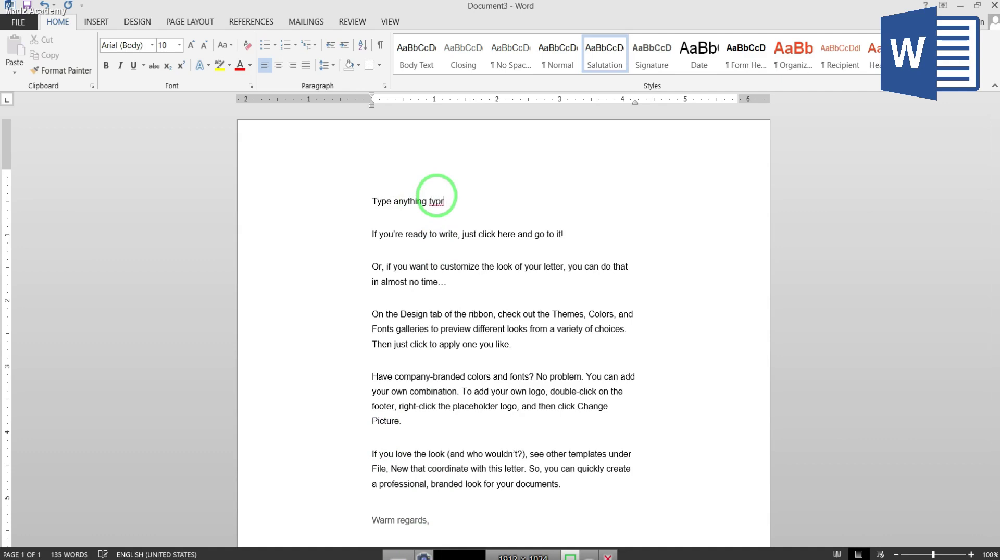
pyautogui.press('BackSpace')
pyautogui.write('e')
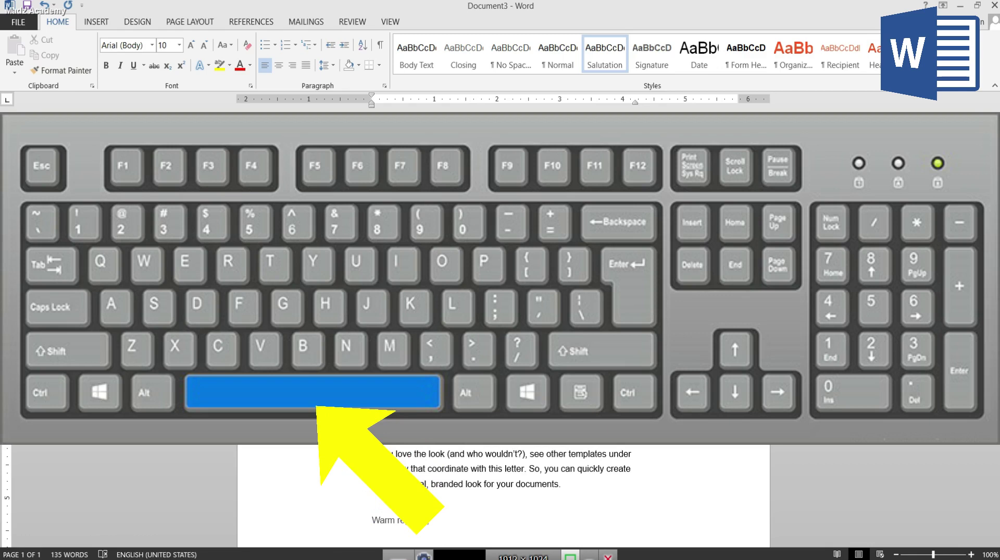
pyautogui.press('BackSpace')
pyautogui.press('BackSpace')
pyautogui.press('BackSpace')
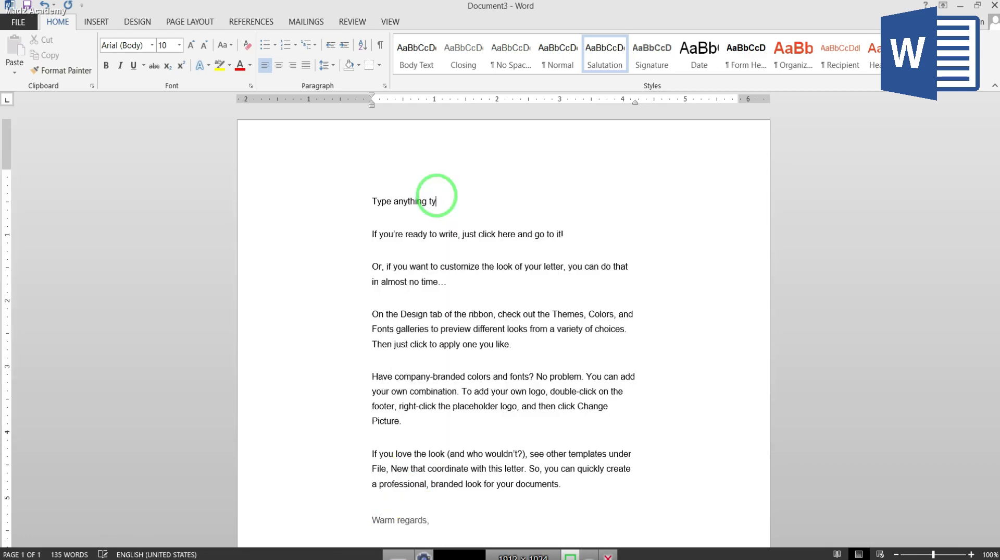
# Step: Erase the space and the letters "anyt" between "Type" and "hing" in the first line
pyautogui.click(393, 204)
pyautogui.press('BackSpace')
pyautogui.press('BackSpace')
pyautogui.press('BackSpace')
pyautogui.press('BackSpace')
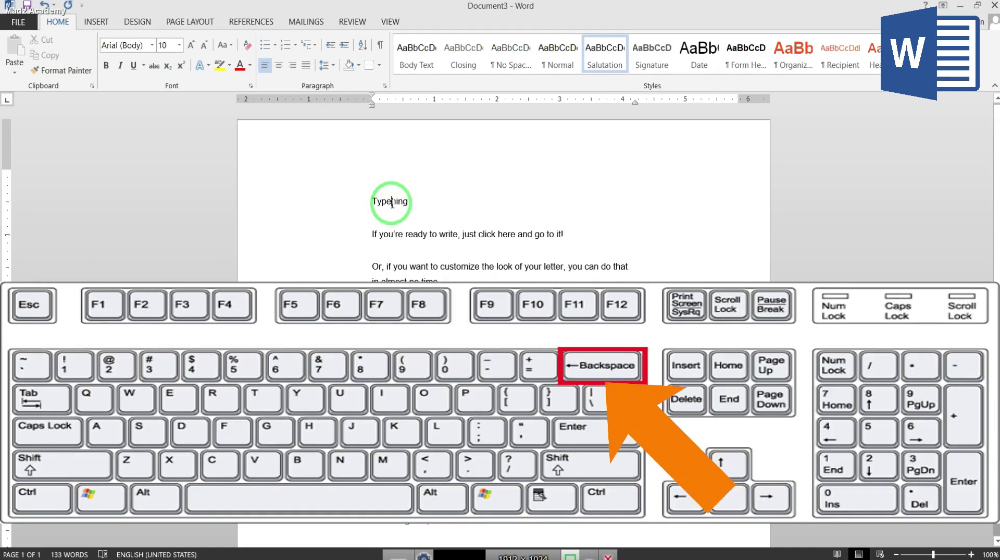
# Step: Insert "thing" after "Type" and delete the leftover letters and extra space, leaving the first line as "Type thing"
pyautogui.write('ih')
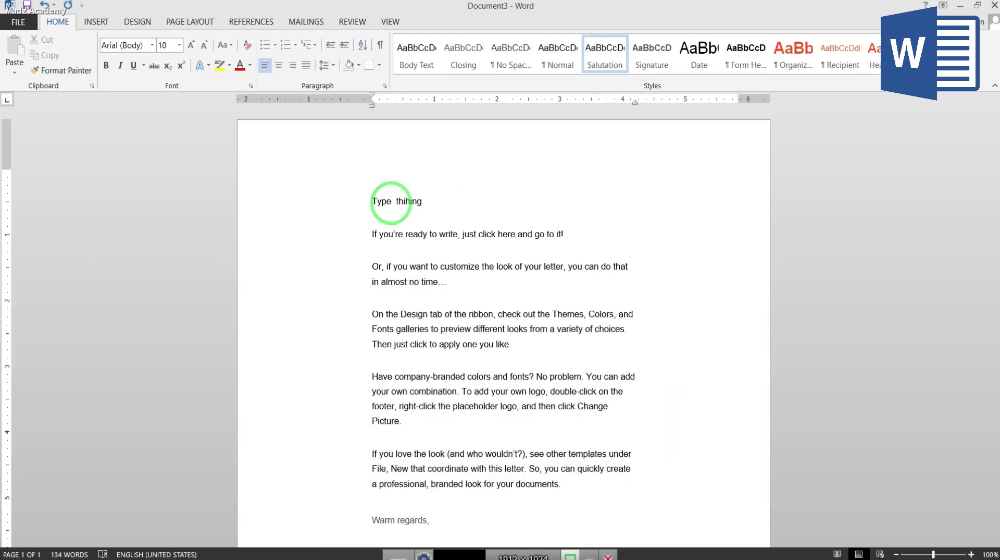
pyautogui.write('ng')
pyautogui.press('Delete')
pyautogui.press('Delete')
pyautogui.press('Delete')
pyautogui.press('Delete')
pyautogui.click(385, 251)
pyautogui.click(391, 198)
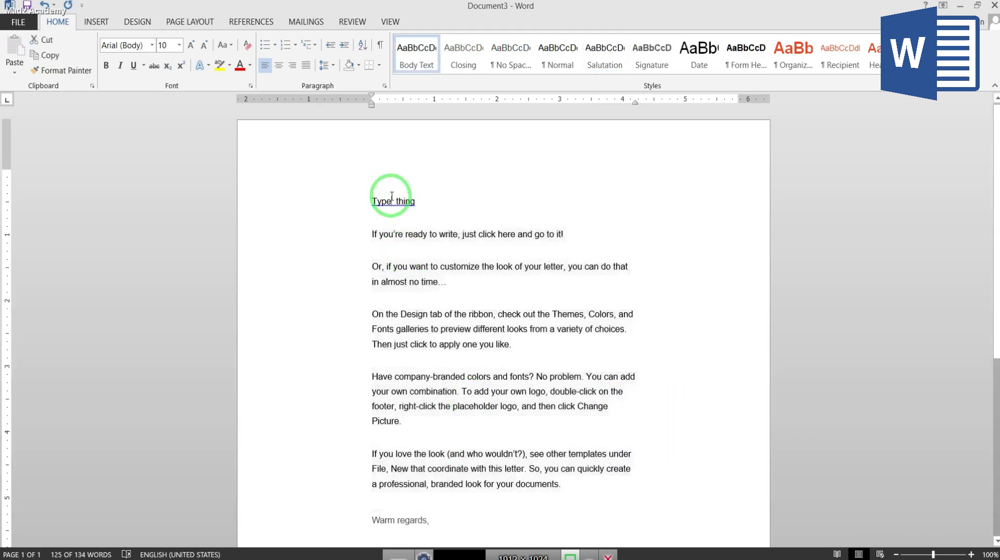
pyautogui.press('BackSpace')
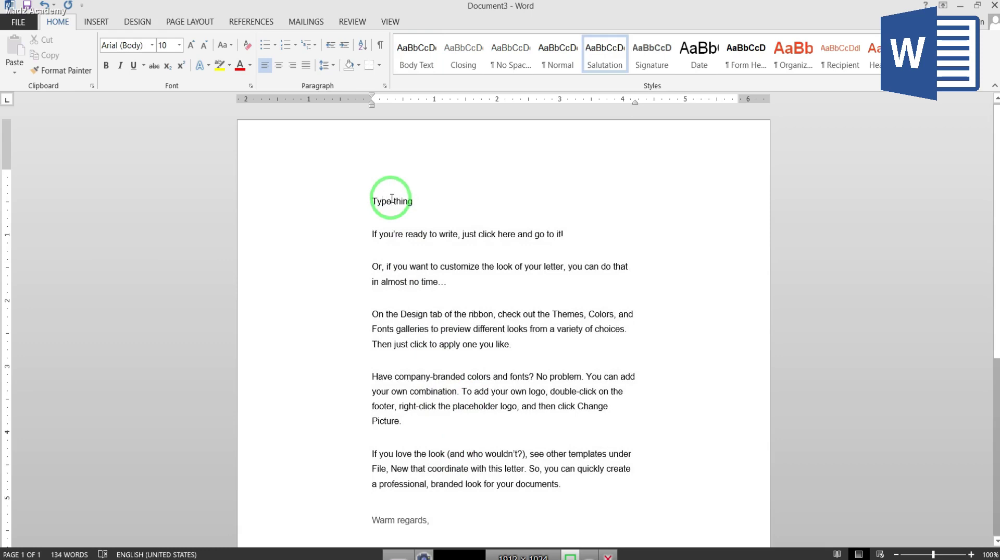
# Step: Add a new paragraph reading "Djais" directly below the "Type thing" line
pyautogui.press('Right')
pyautogui.press('Right')
pyautogui.press('Right')
pyautogui.press('Right')
pyautogui.press('Right')
pyautogui.press('Right')
pyautogui.press('Right')
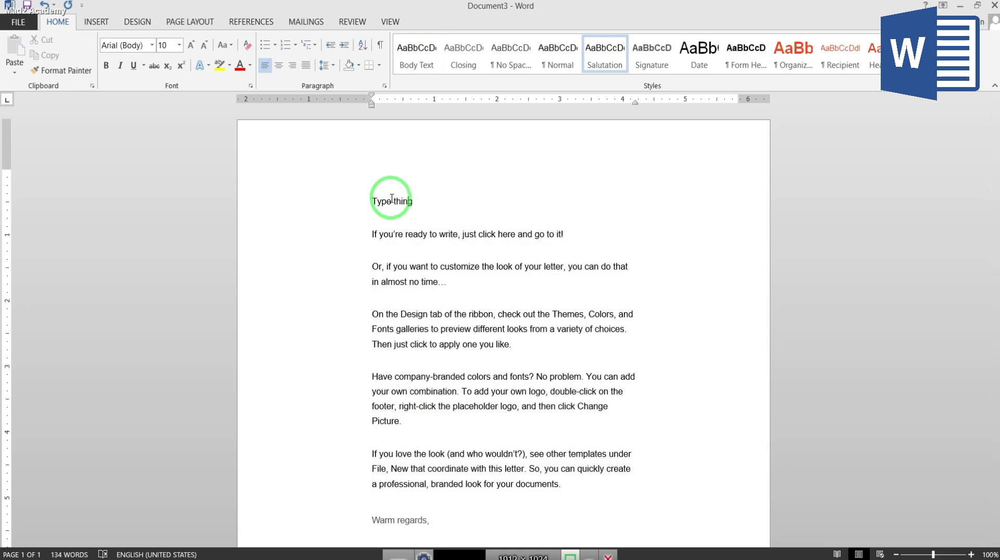
pyautogui.press('Down')
pyautogui.press('Up')
pyautogui.press('Up')
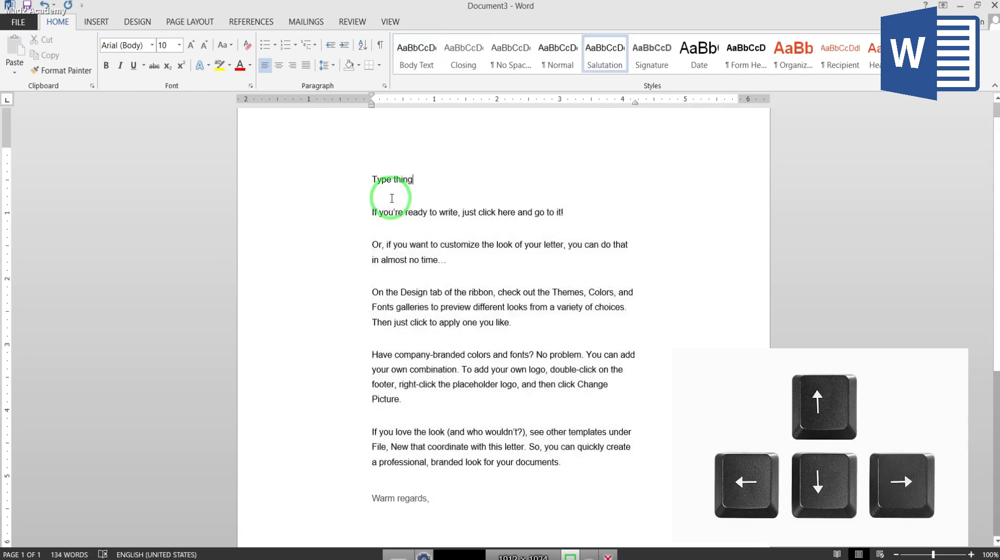
pyautogui.press('Return')
pyautogui.write('Djais')
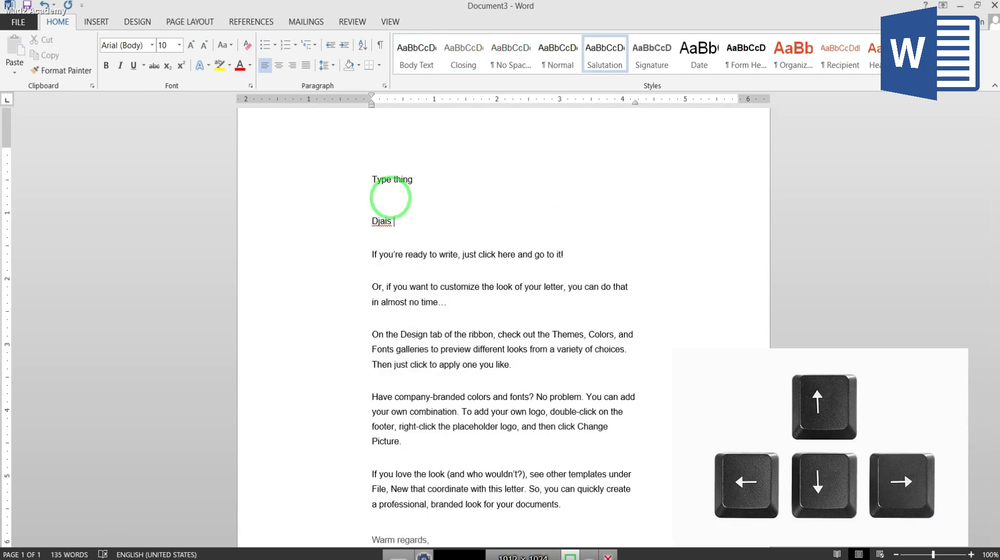
# Step: Generate filler text in a new paragraph below "Djais" with =rand(10,10)
pyautogui.press('Return')
pyautogui.write('=rand(10,10)')
pyautogui.press('Return')
# Step: Move the text cursor line by line and character by character through the filler text
pyautogui.press('Down')
pyautogui.press('Down')
pyautogui.press('Down')
pyautogui.press('Down')
pyautogui.press('Down')
pyautogui.press('Down')
pyautogui.press('Left')
pyautogui.press('Right')
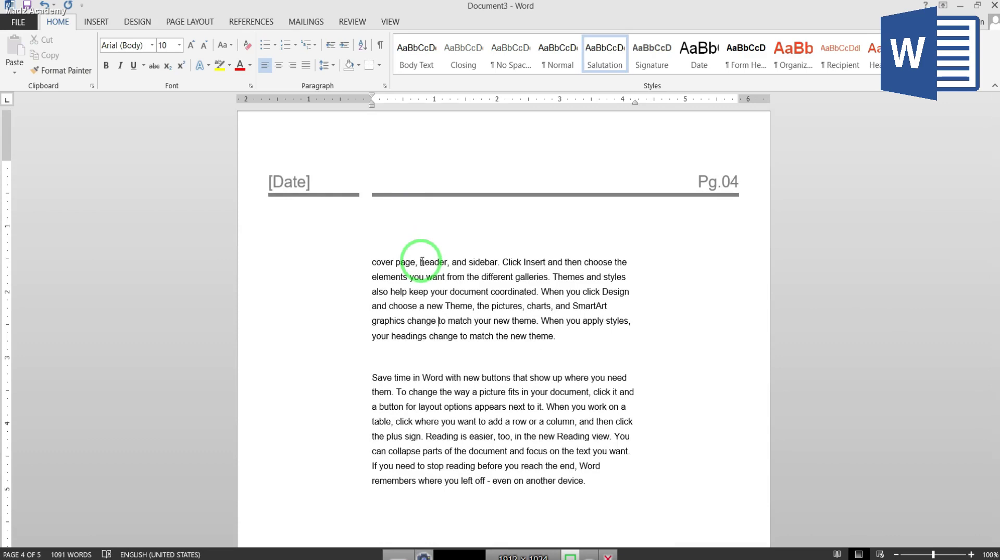
pyautogui.press('Left')
pyautogui.press('Right')
# Step: Move the text cursor paragraph by paragraph through the filler text, back to the "Type thing" line
pyautogui.hotkey('ctrl', 'Up')
pyautogui.hotkey('ctrl', 'Down')
pyautogui.hotkey('ctrl', 'Down')
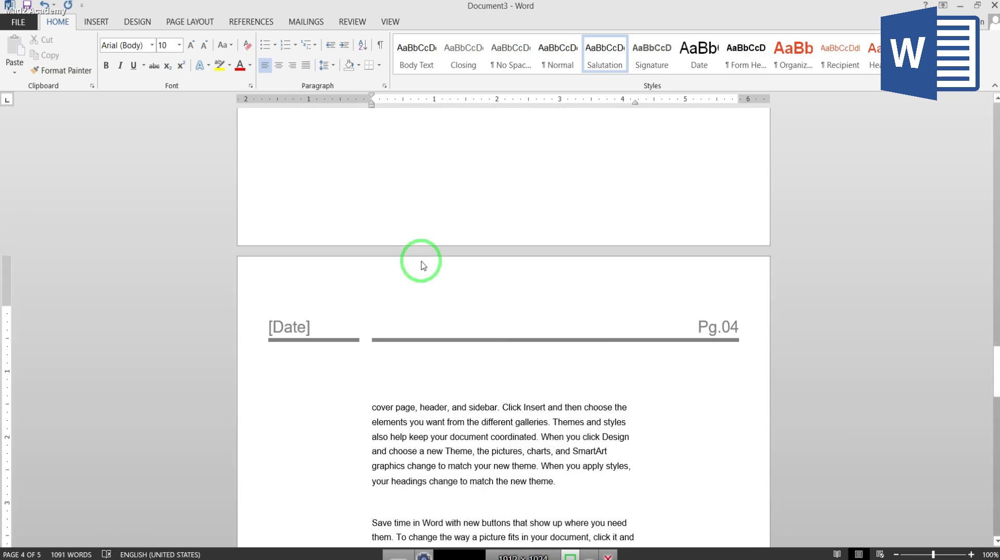
pyautogui.hotkey('ctrl', 'Up')
pyautogui.hotkey('ctrl', 'Up')
pyautogui.hotkey('ctrl', 'Up')
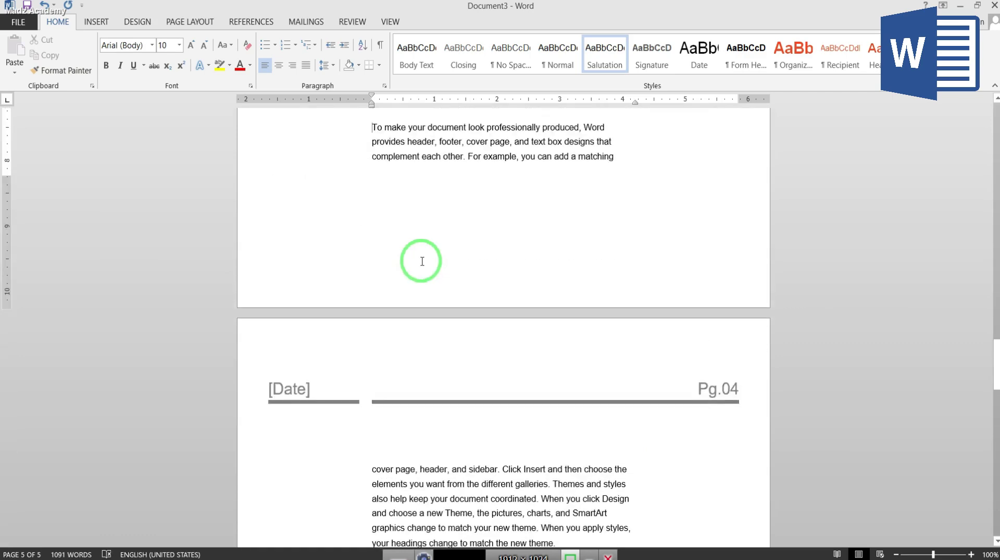
pyautogui.hotkey('ctrl', 'Up')
pyautogui.hotkey('ctrl', 'Up')
pyautogui.hotkey('ctrl', 'Up')
pyautogui.hotkey('ctrl', 'Up')
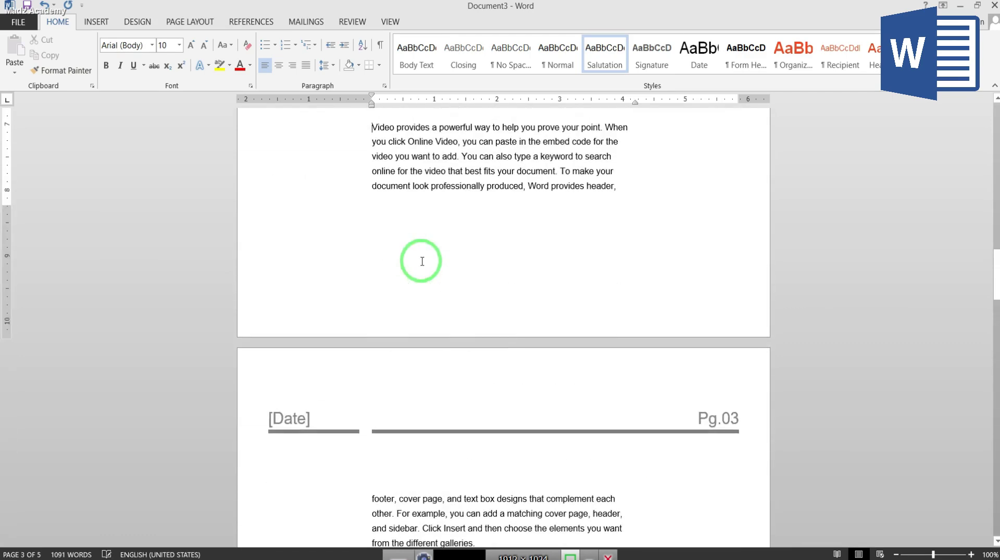
pyautogui.hotkey('ctrl', 'Up')
pyautogui.hotkey('ctrl', 'Up')
pyautogui.hotkey('ctrl', 'Up')
pyautogui.hotkey('ctrl', 'Up')
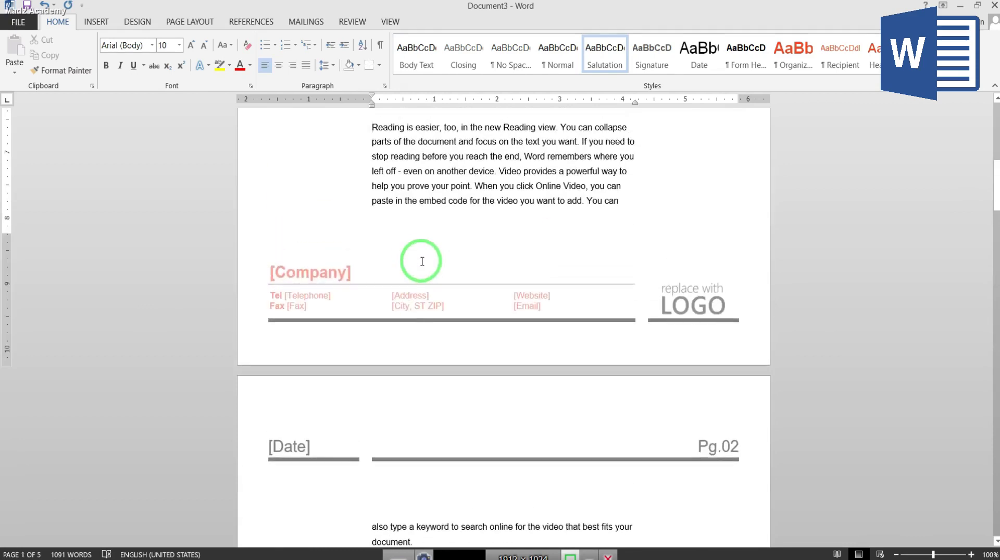
pyautogui.hotkey('ctrl', 'Up')
pyautogui.hotkey('ctrl', 'Up')
pyautogui.hotkey('ctrl', 'Up')
pyautogui.hotkey('ctrl', 'Up')
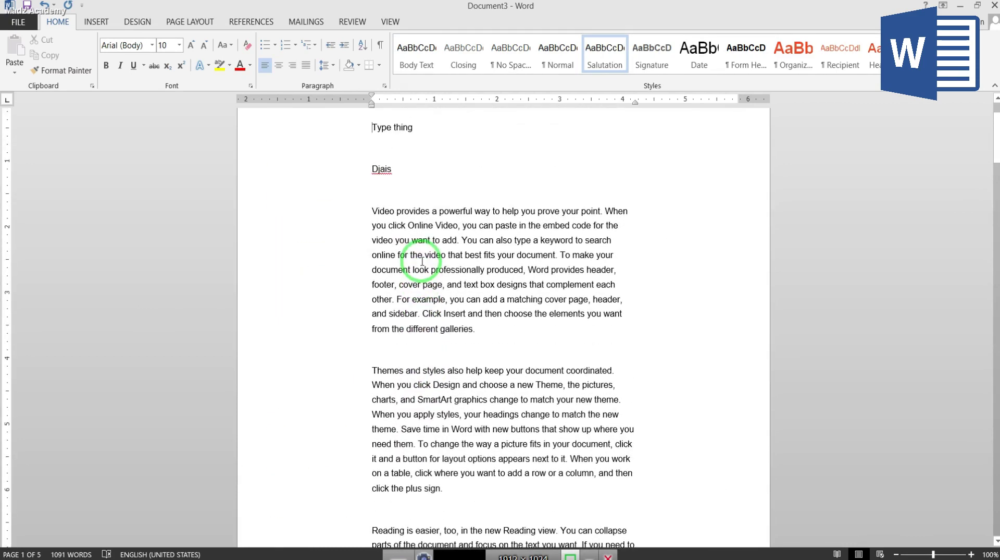
# Step: Select a passage spanning the first two filler paragraphs and the word "Video", clearing each selection
pyautogui.moveTo(422, 262); pyautogui.dragTo(343, 446)
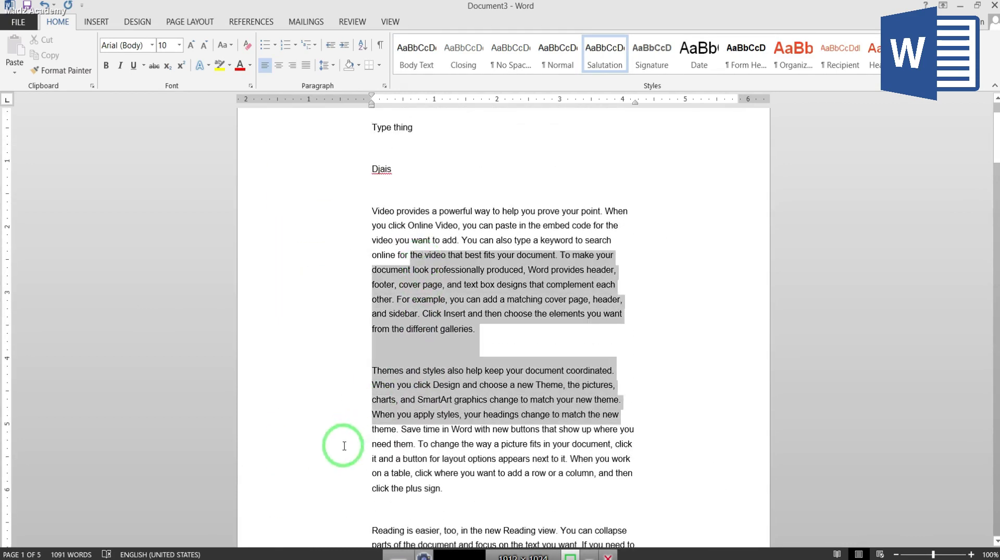
pyautogui.click(458, 345)
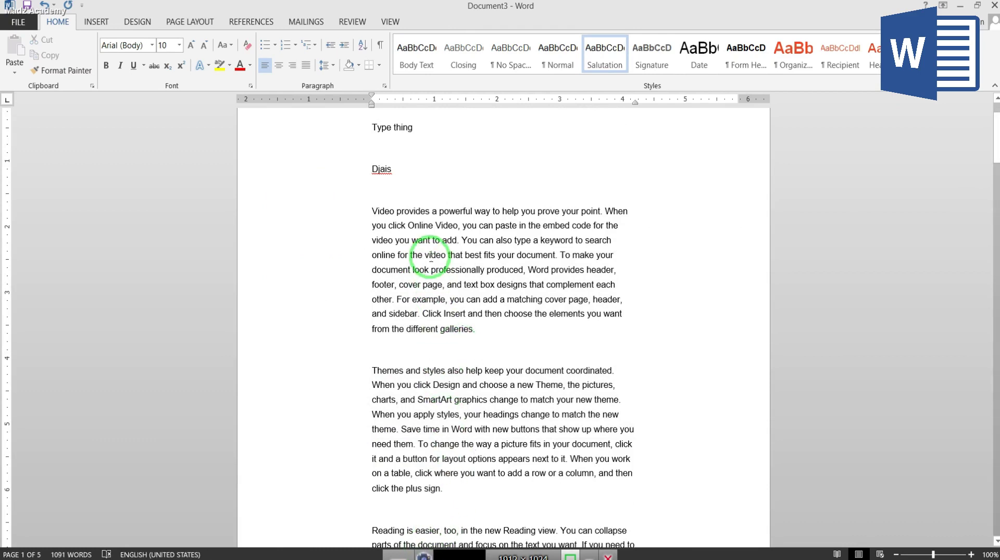
pyautogui.moveTo(384, 196); pyautogui.dragTo(379, 214)
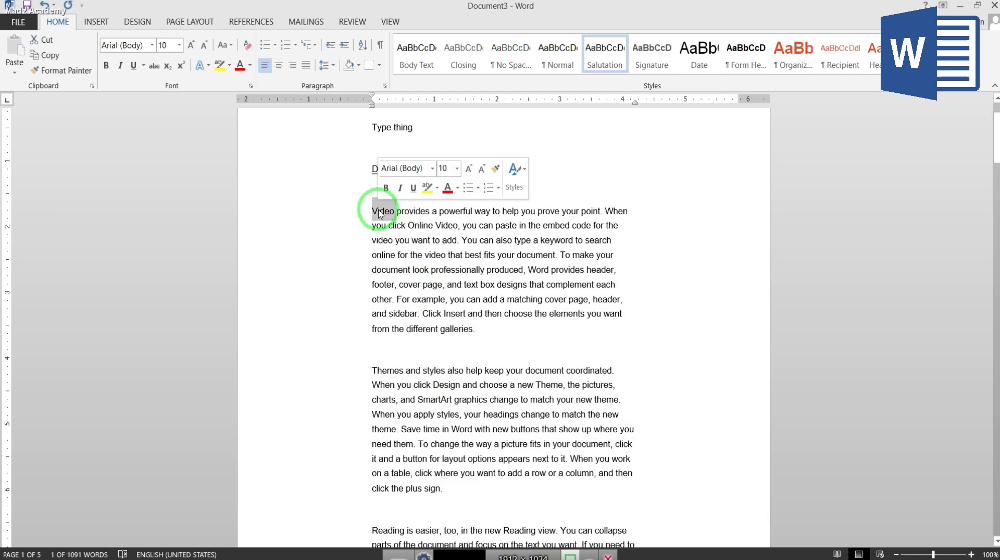
pyautogui.click(419, 213)
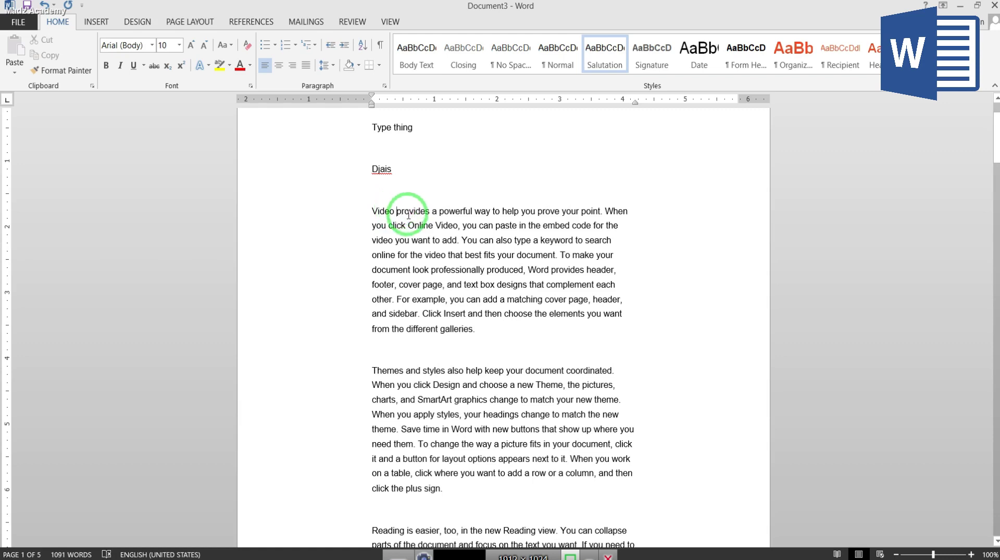
# Step: Try bold, italic and underline on the word "provides" in the first filler paragraph, and remove the formatting again
pyautogui.moveTo(397, 210); pyautogui.dragTo(430, 218)
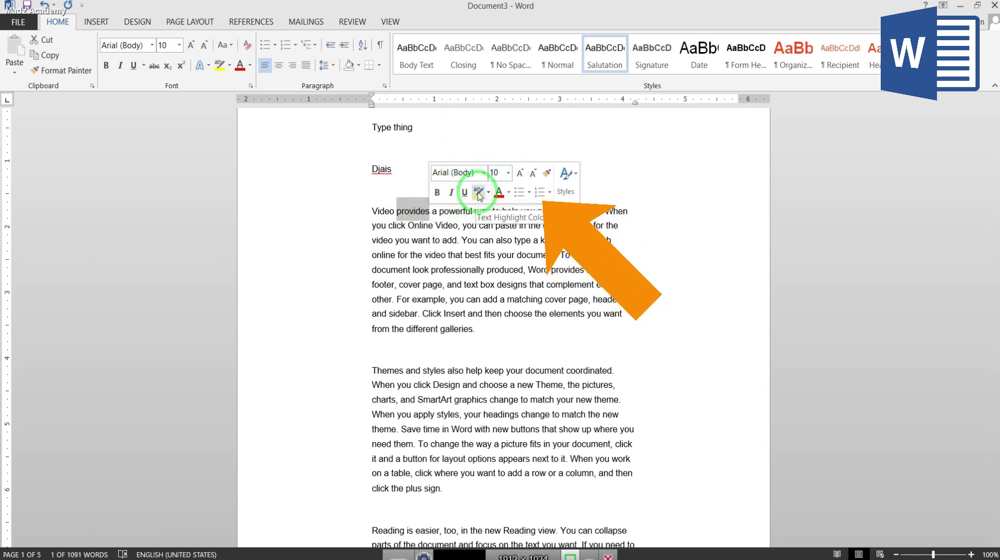
pyautogui.click(439, 192)
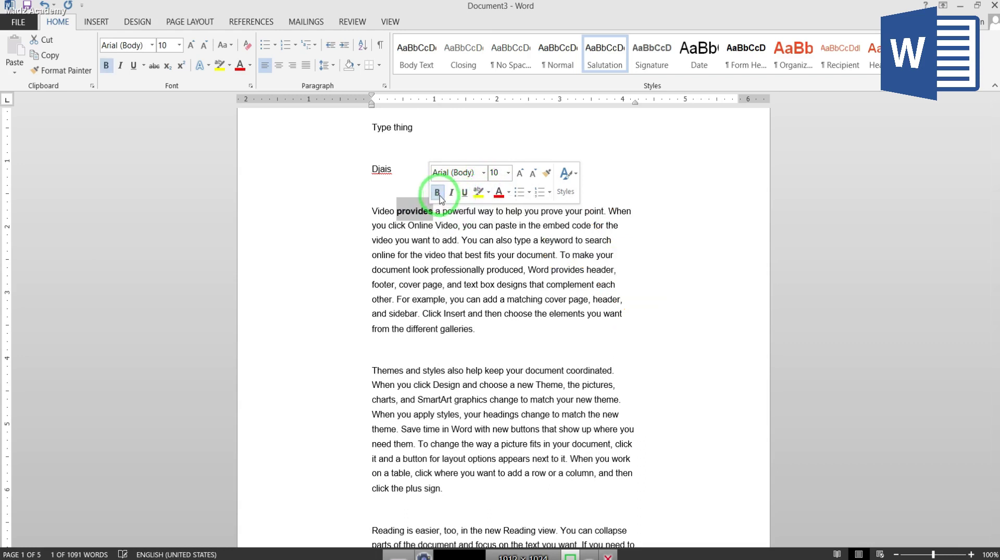
pyautogui.click(451, 193)
pyautogui.click(465, 193)
pyautogui.click(465, 192)
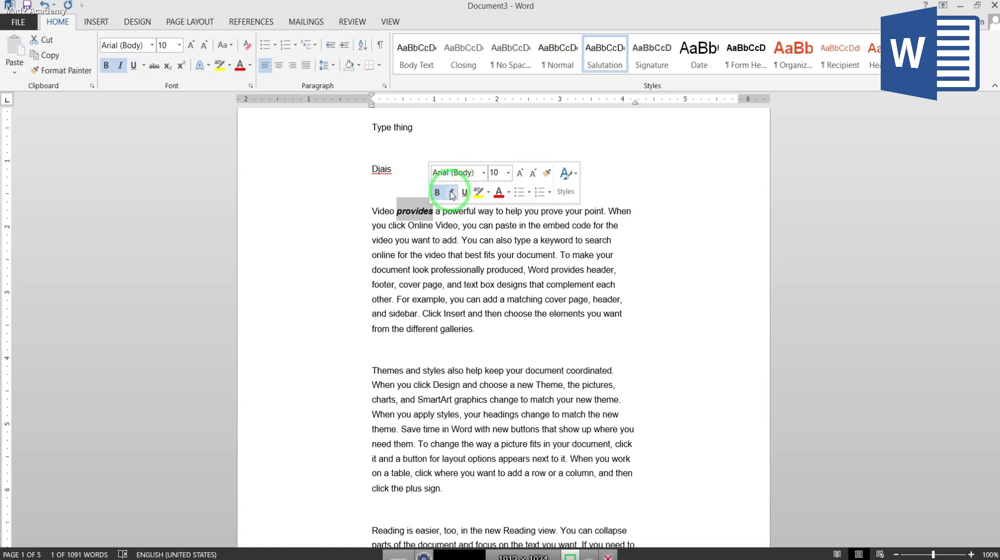
pyautogui.click(451, 193)
pyautogui.click(437, 192)
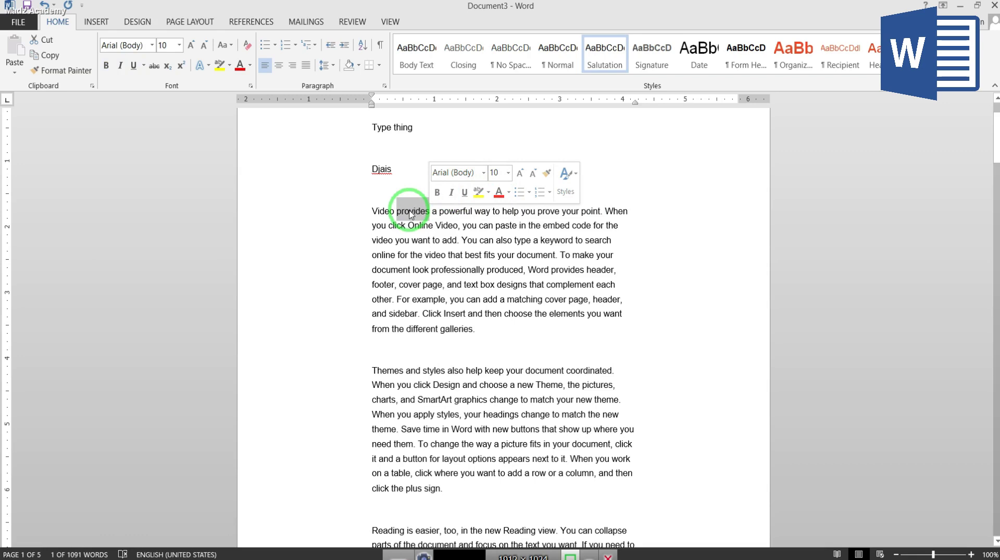
# Step: Copy the selected word "provides" from the first filler paragraph
pyautogui.rightClick(411, 213)
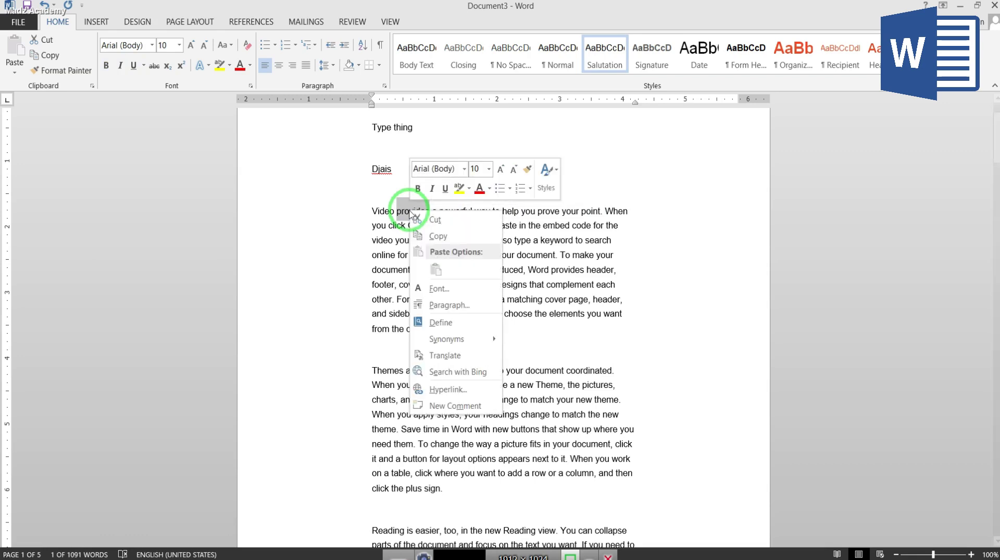
pyautogui.click(430, 237)
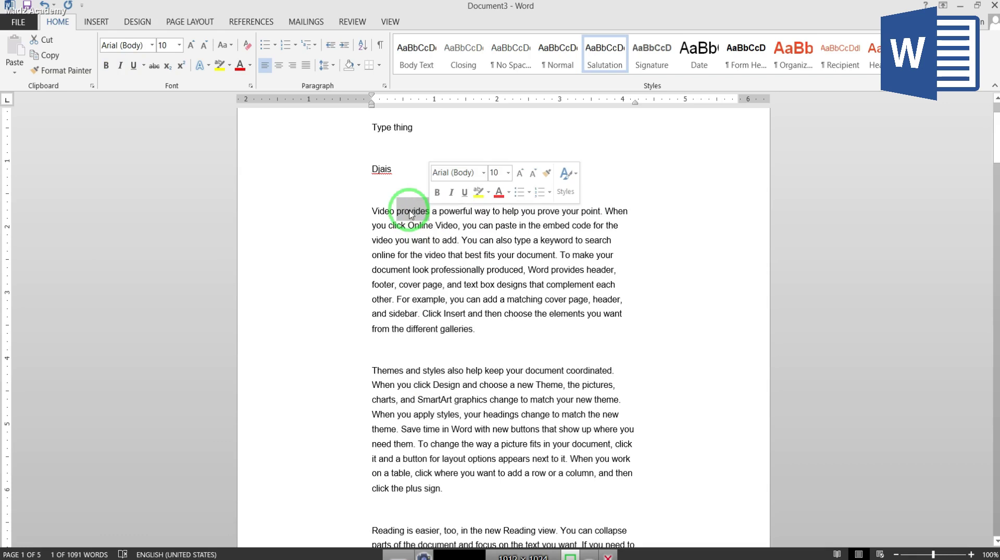
pyautogui.rightClick(409, 211)
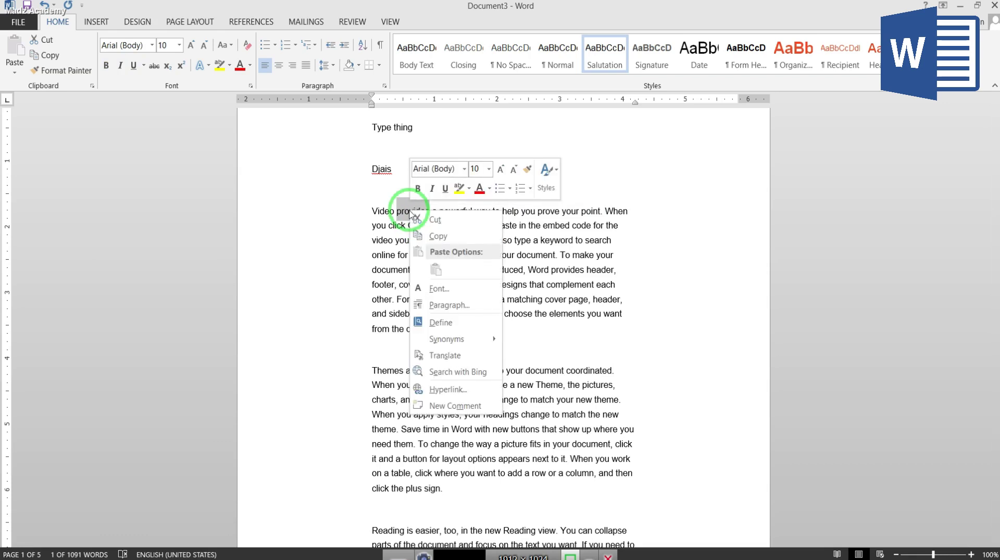
pyautogui.click(430, 238)
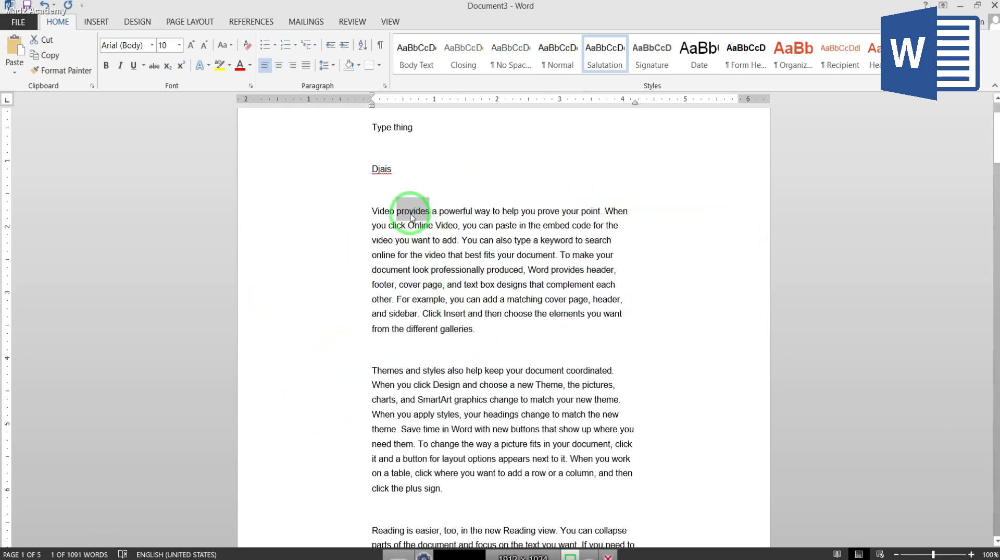
# Step: Paste the copied word as text only in a new paragraph below the first filler paragraph, and add an empty paragraph under it
pyautogui.click(482, 329)
pyautogui.press('Return')
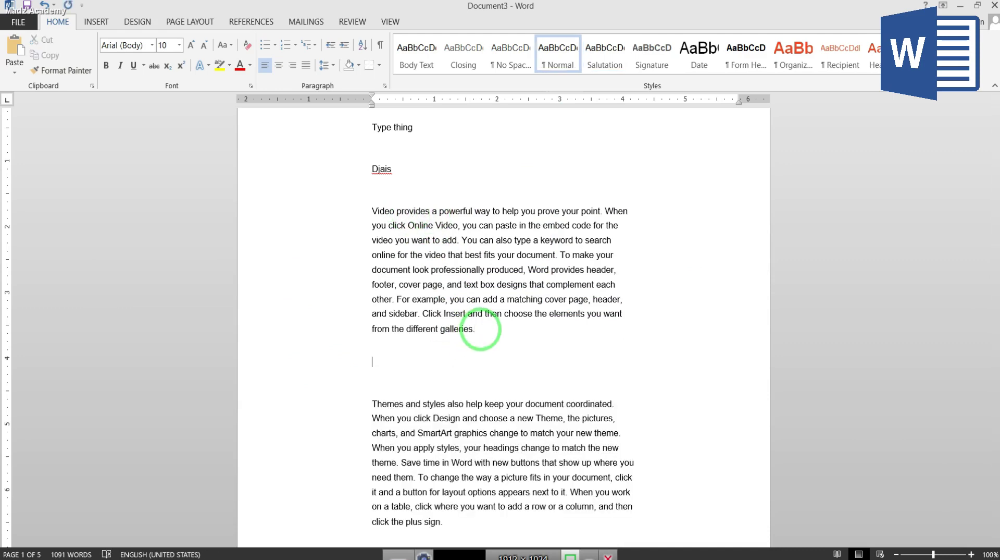
pyautogui.rightClick(372, 361)
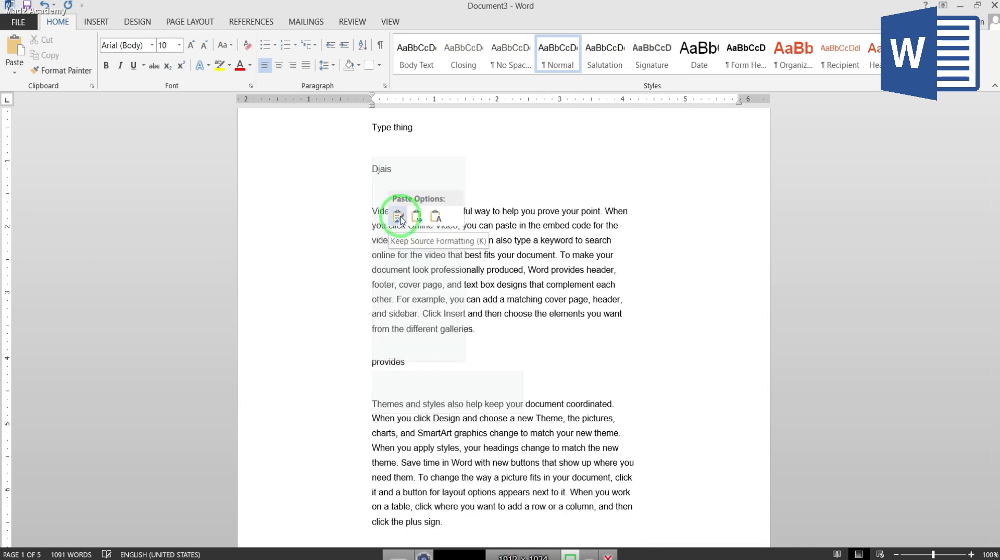
pyautogui.click(434, 218)
pyautogui.press('Return')
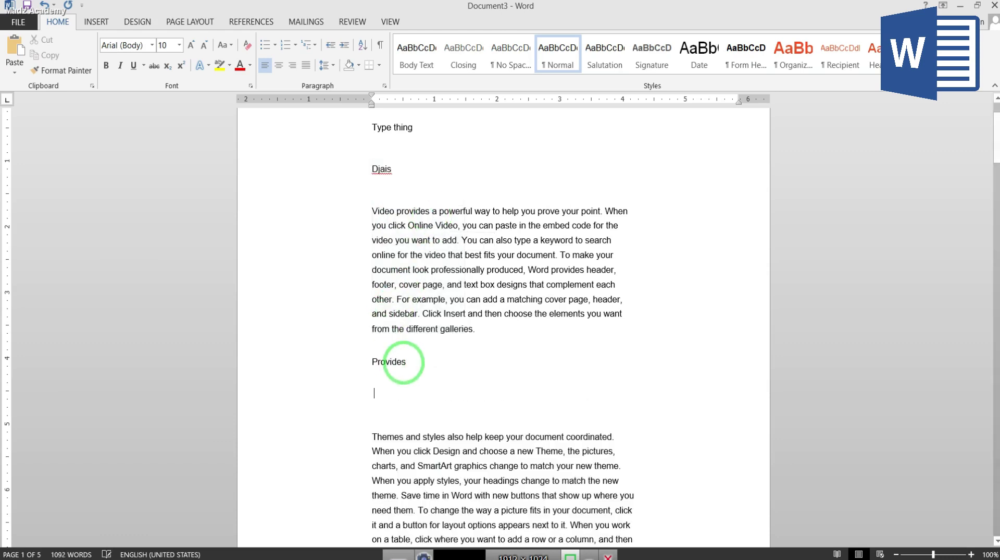
# Step: Move the word "powerful" from the first filler paragraph to the empty paragraph below "Provides"
pyautogui.doubleClick(411, 211)
pyautogui.click(443, 218)
pyautogui.moveTo(443, 218); pyautogui.dragTo(375, 399)
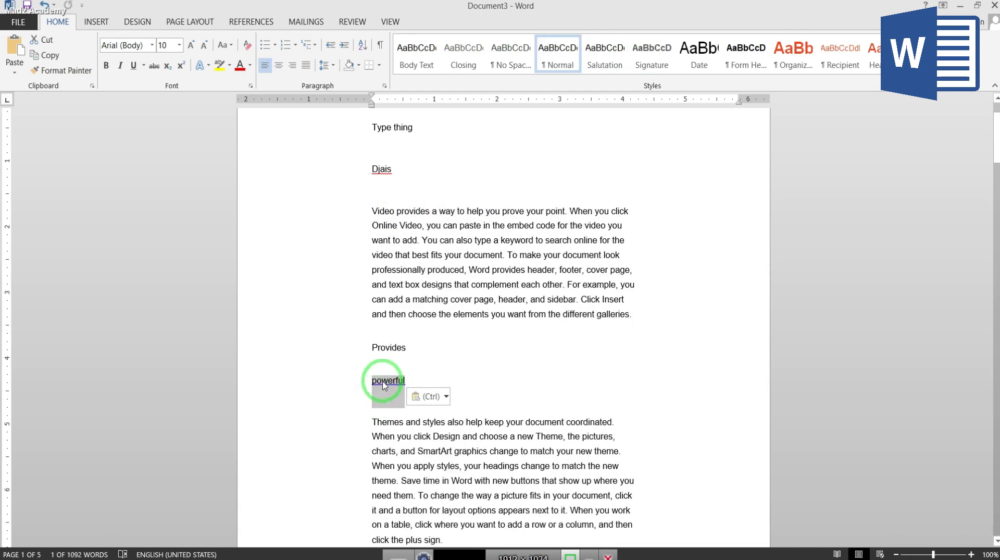
pyautogui.click(387, 386)
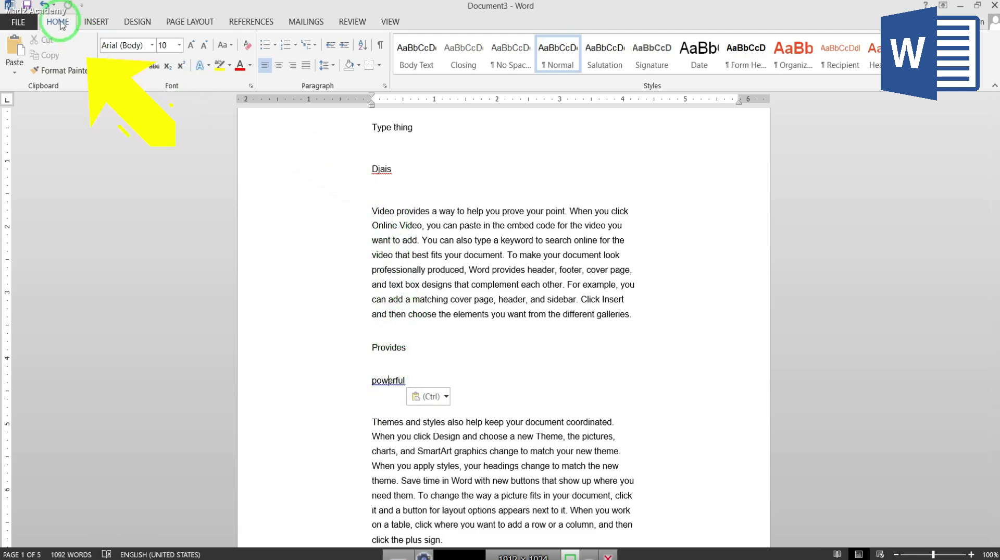
# Step: Undo the move of the word "powerful" and redo it
pyautogui.click(44, 5)
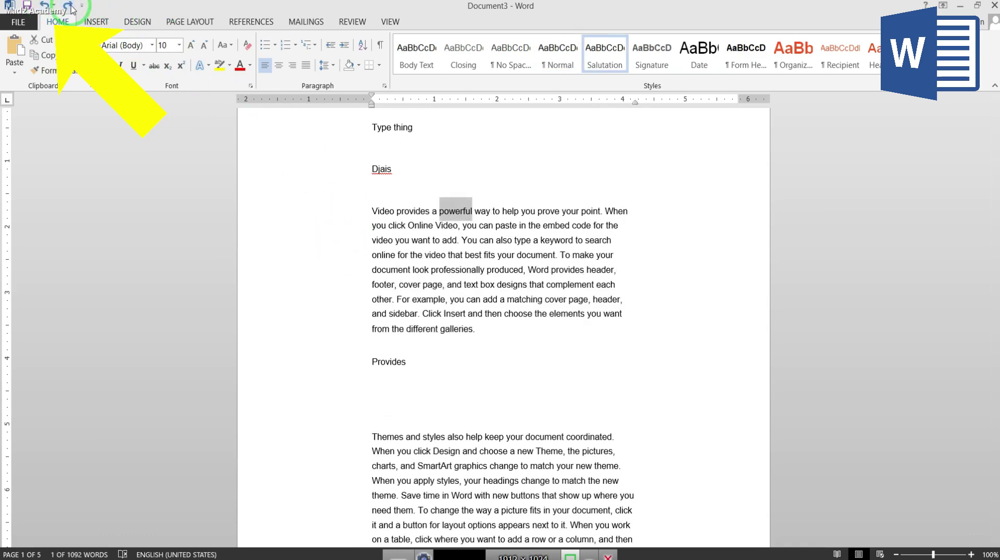
pyautogui.click(69, 7)
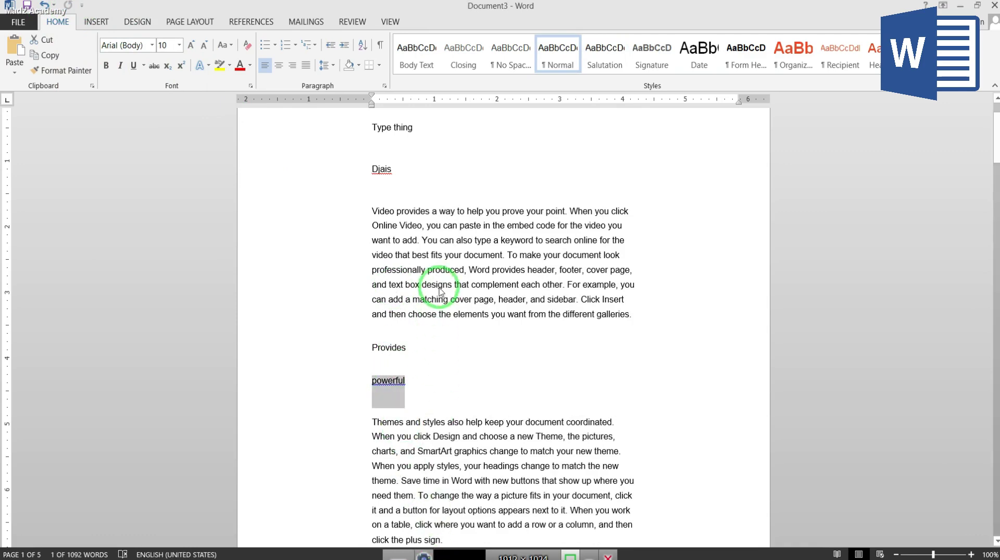
# Step: Select the document's entire text, and clear the selection by placing the cursor in the word "add" in the first filler paragraph
pyautogui.scroll(2, 439, 290)
pyautogui.scroll(-5, 440, 287)
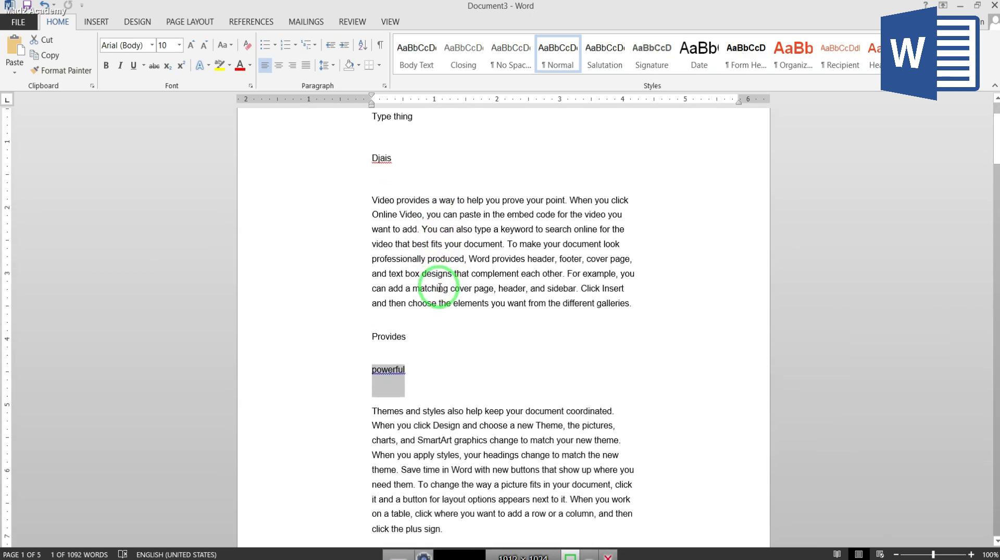
pyautogui.scroll(-5, 441, 287)
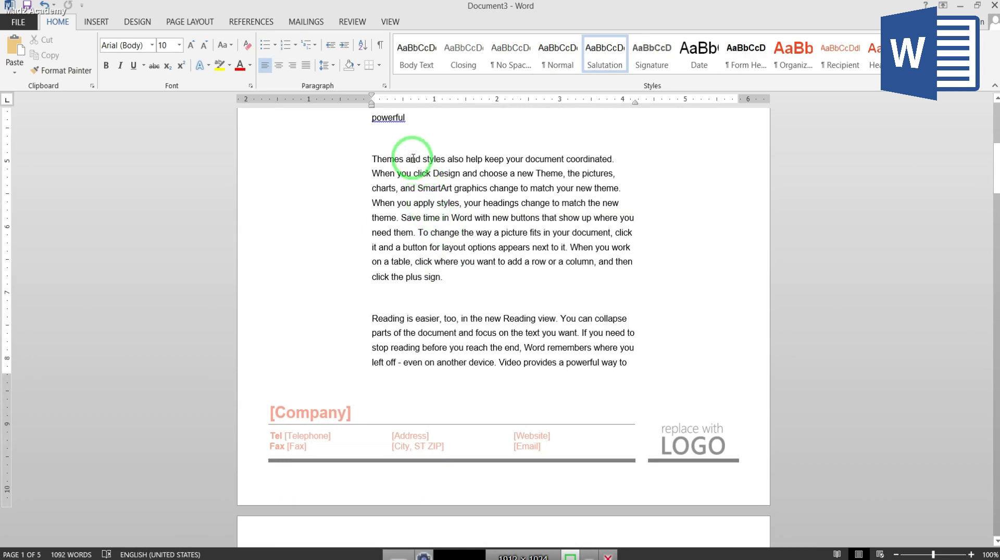
pyautogui.hotkey('ctrl', 'a')
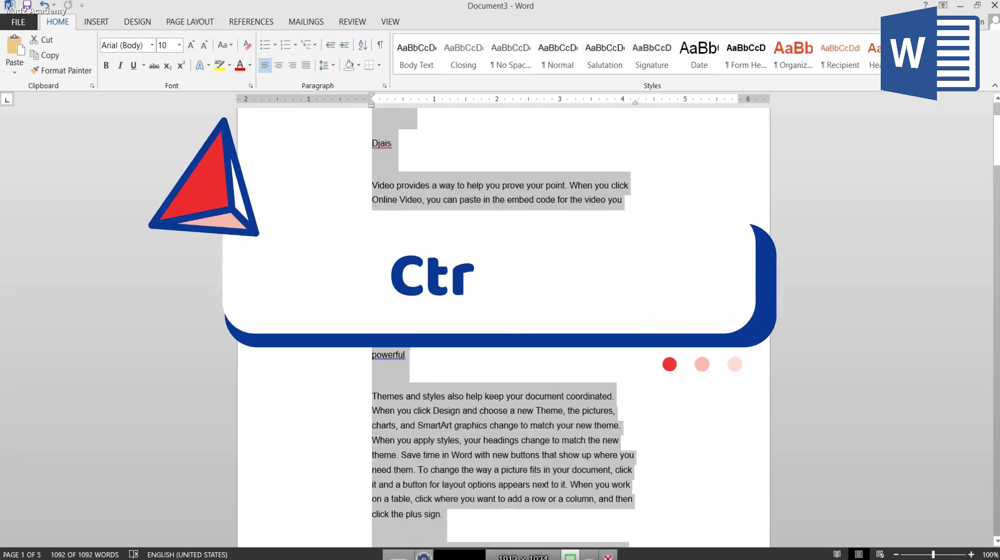
pyautogui.scroll(-2, 503, 318)
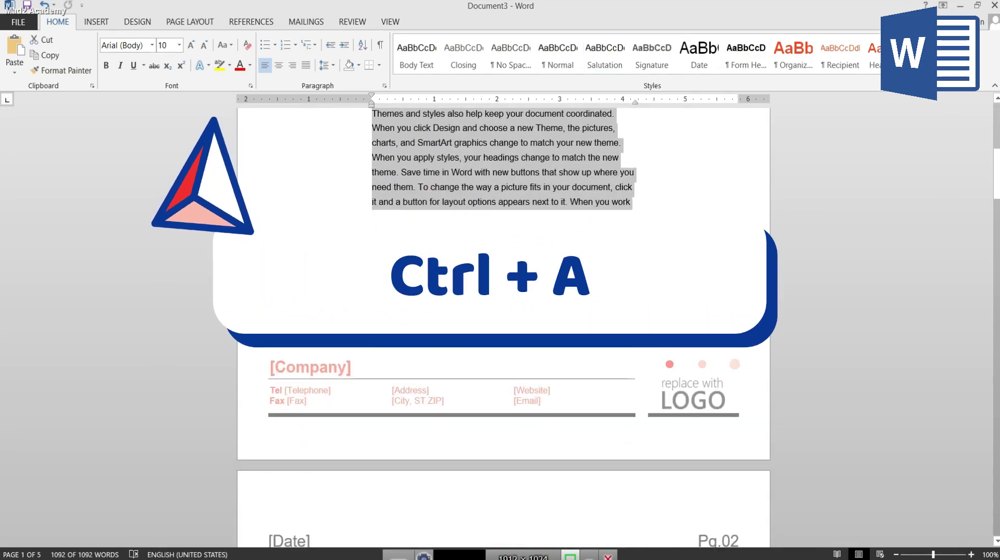
pyautogui.scroll(-10, 437, 209)
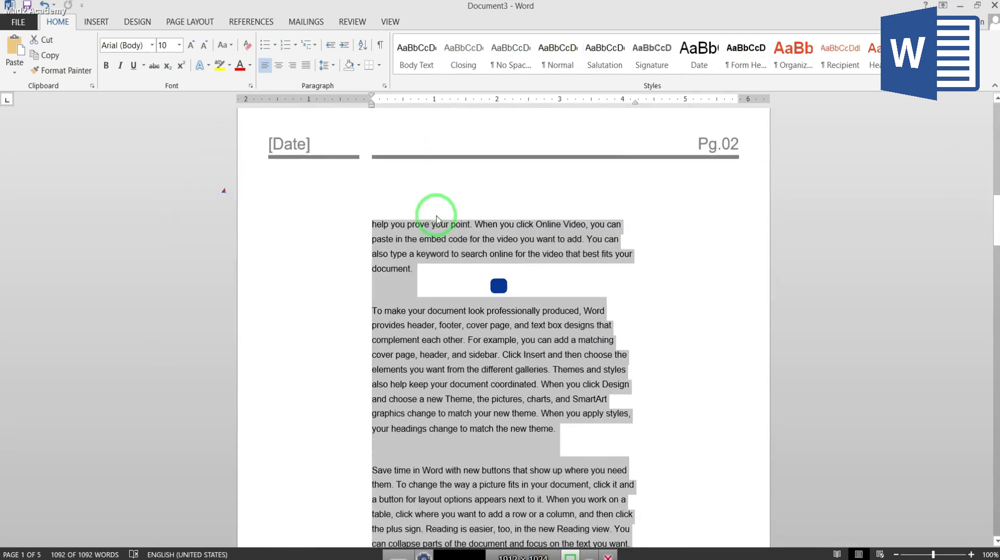
pyautogui.scroll(-15, 437, 219)
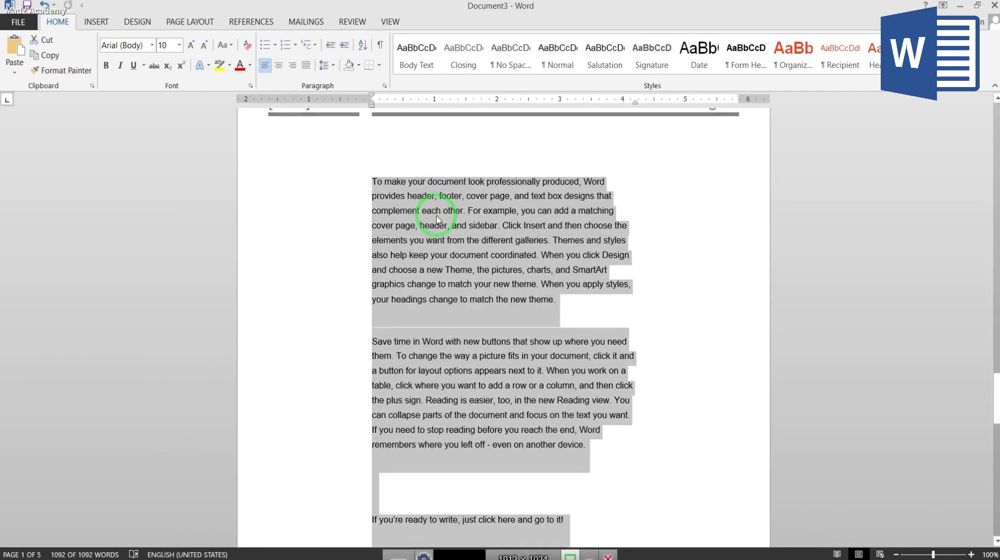
pyautogui.scroll(20, 437, 219)
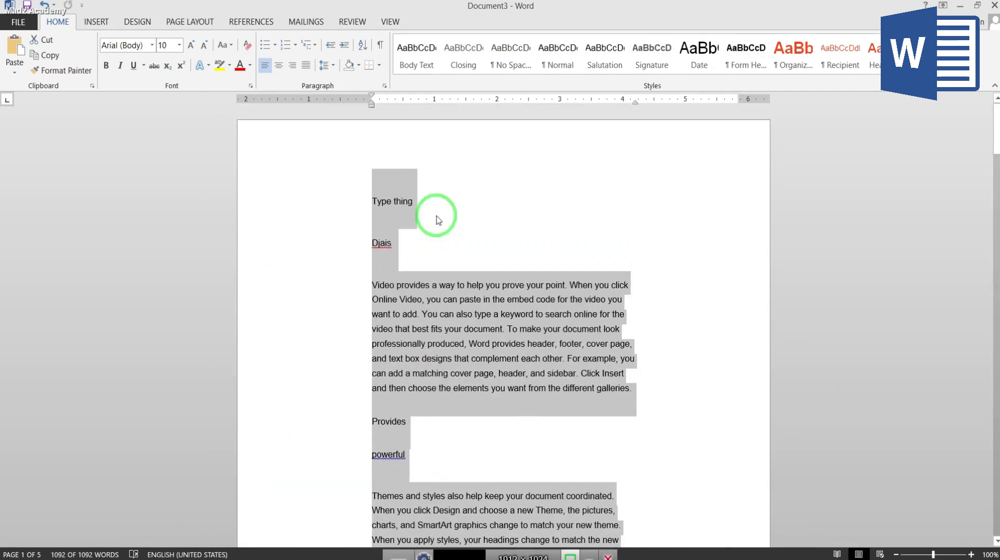
pyautogui.click(412, 314)
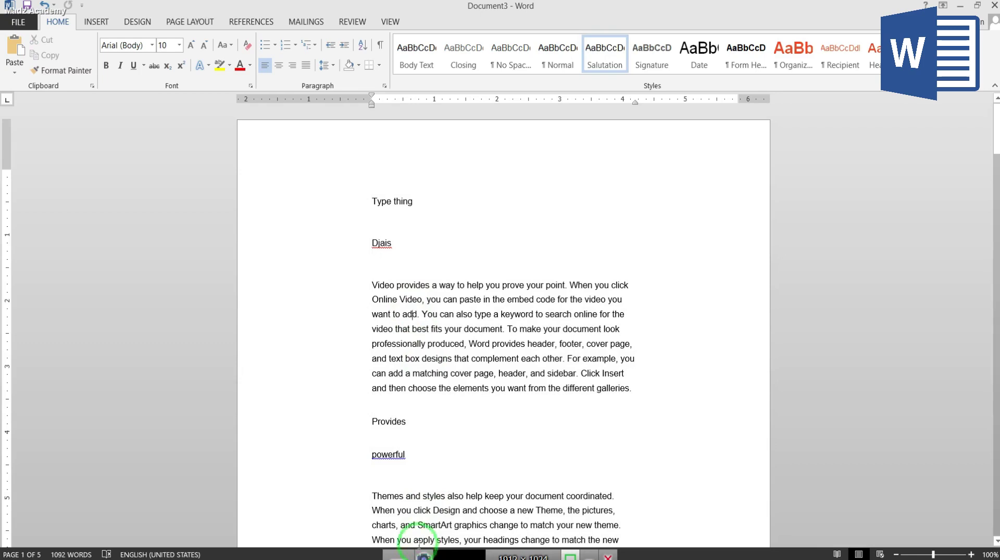